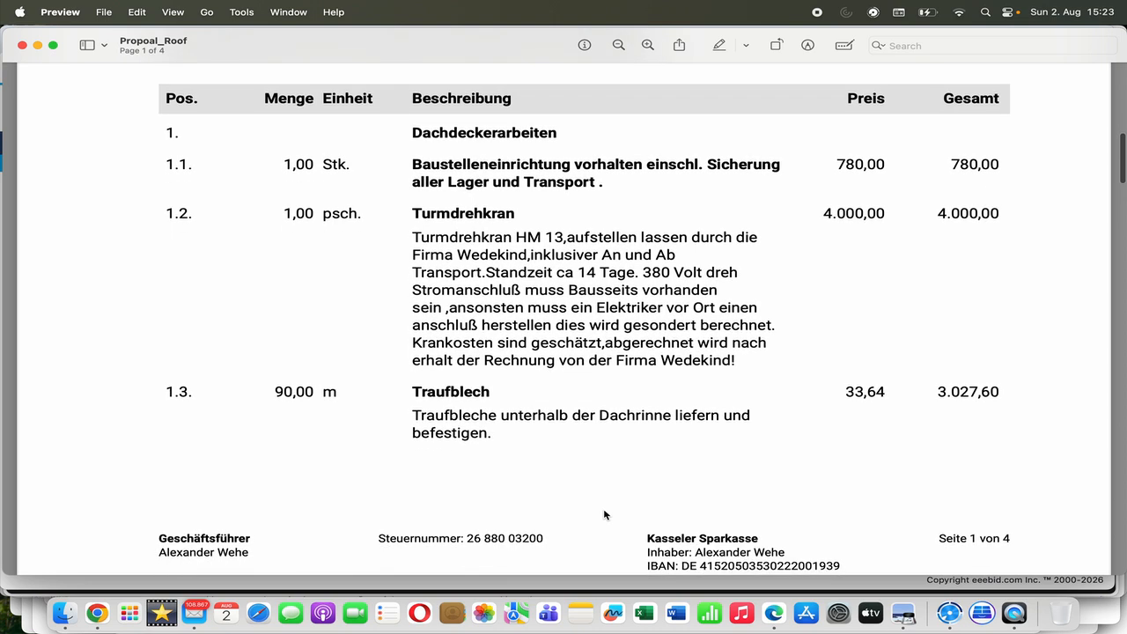
# Read through the Propoal_Roof PDF, checking its line items, quantities, prices, totals and payment terms.
pyautogui.scroll(-10, 604, 515)
pyautogui.scroll(-20, 604, 515)
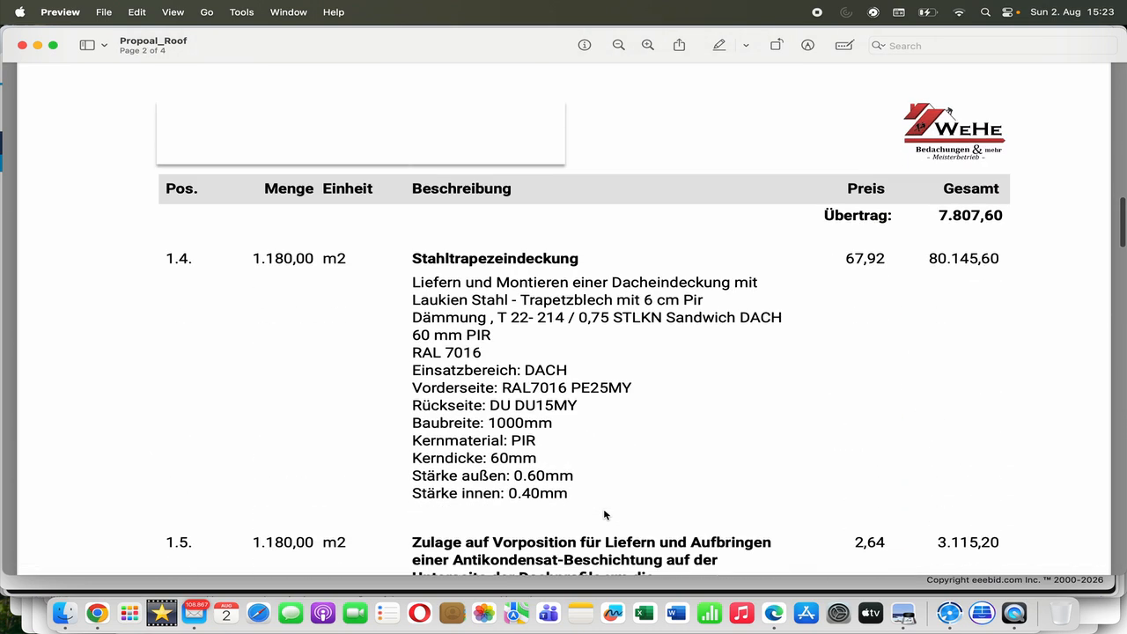
pyautogui.scroll(-4, 604, 515)
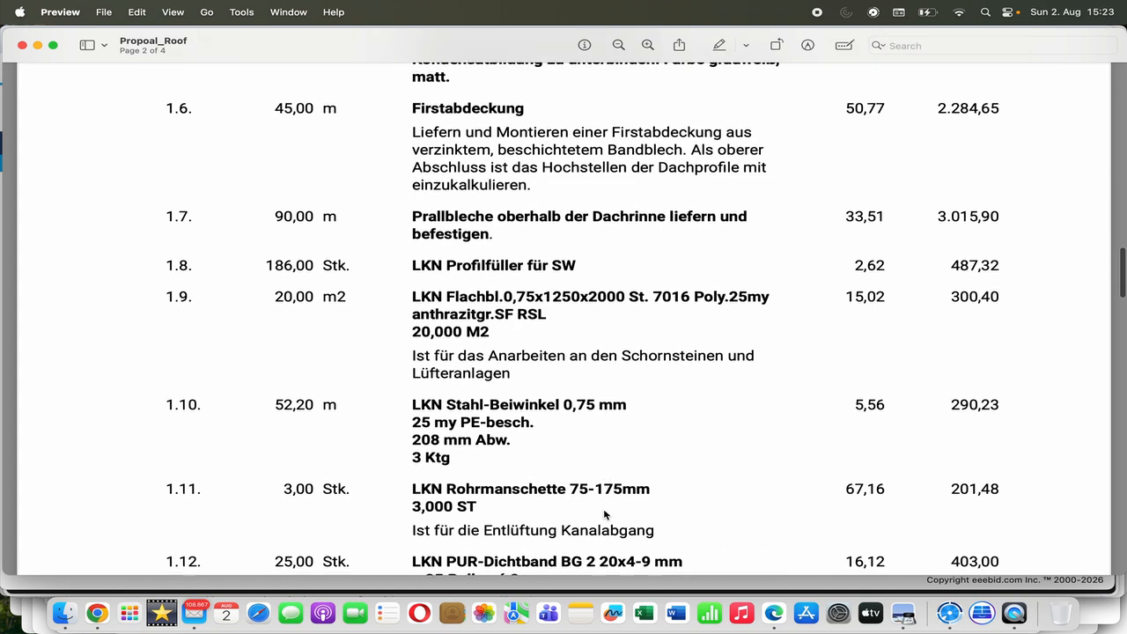
pyautogui.scroll(-2, 604, 515)
pyautogui.scroll(-12, 604, 515)
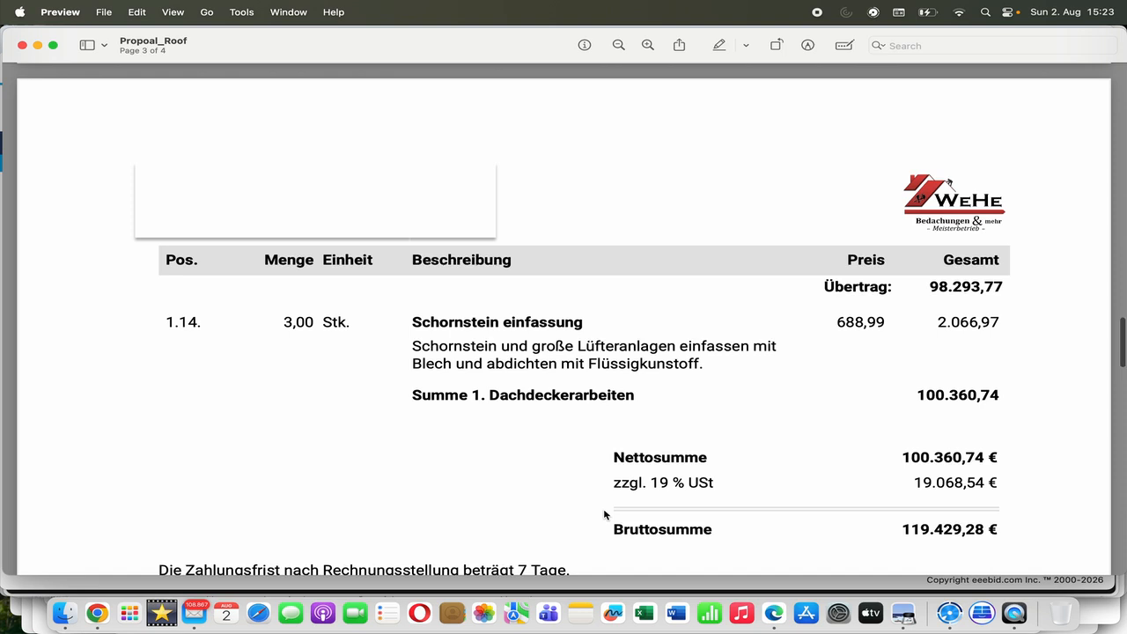
pyautogui.scroll(-10, 604, 514)
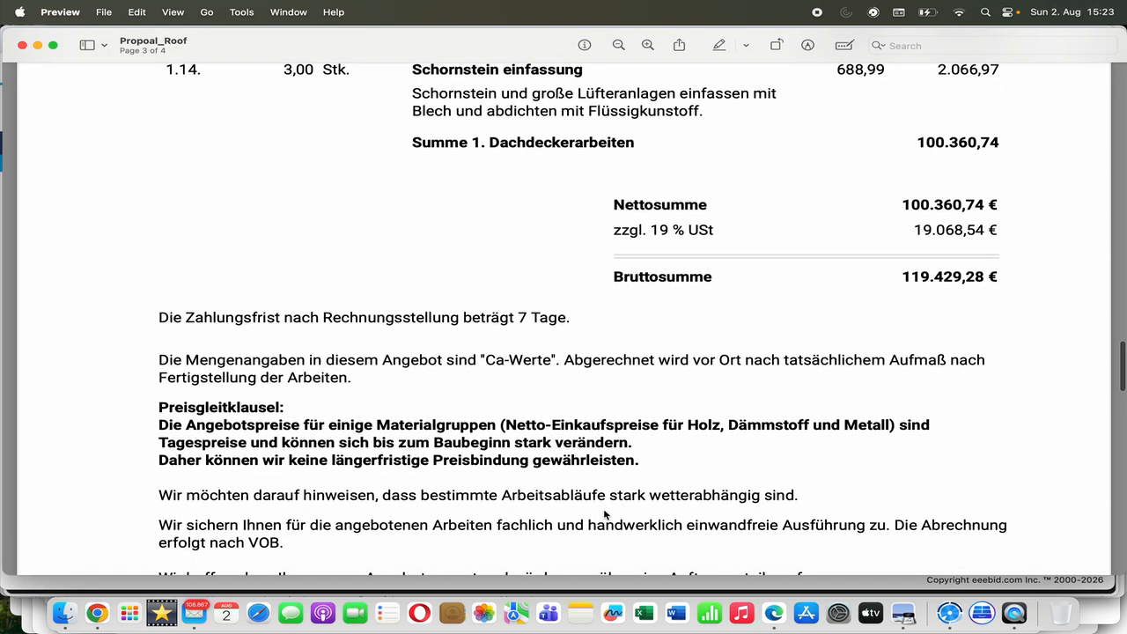
pyautogui.scroll(20, 603, 514)
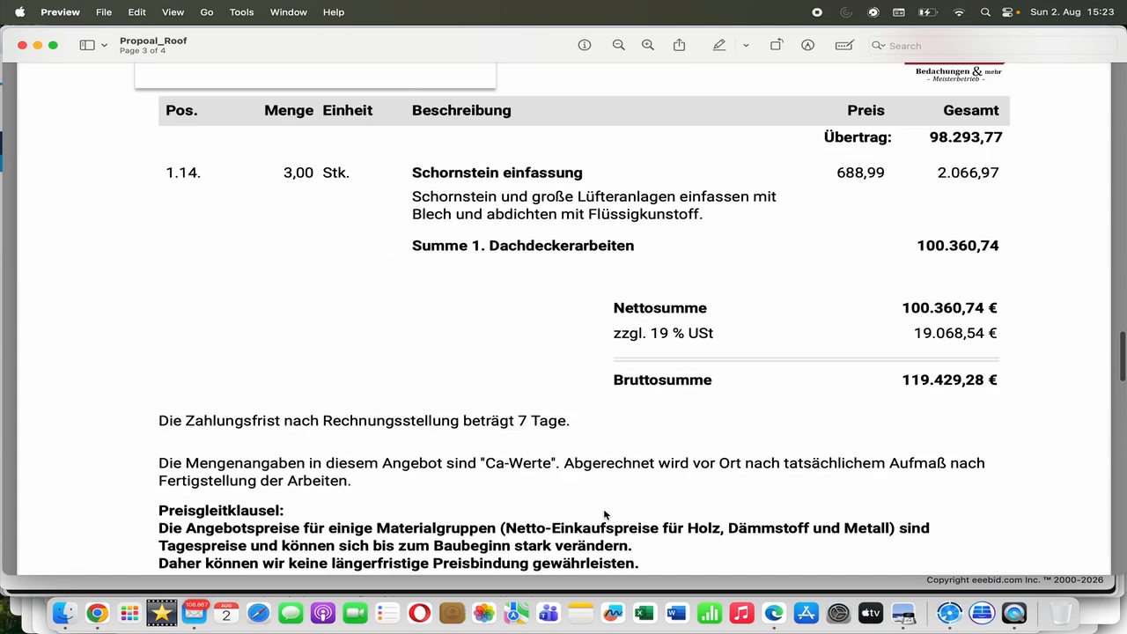
pyautogui.scroll(20, 604, 514)
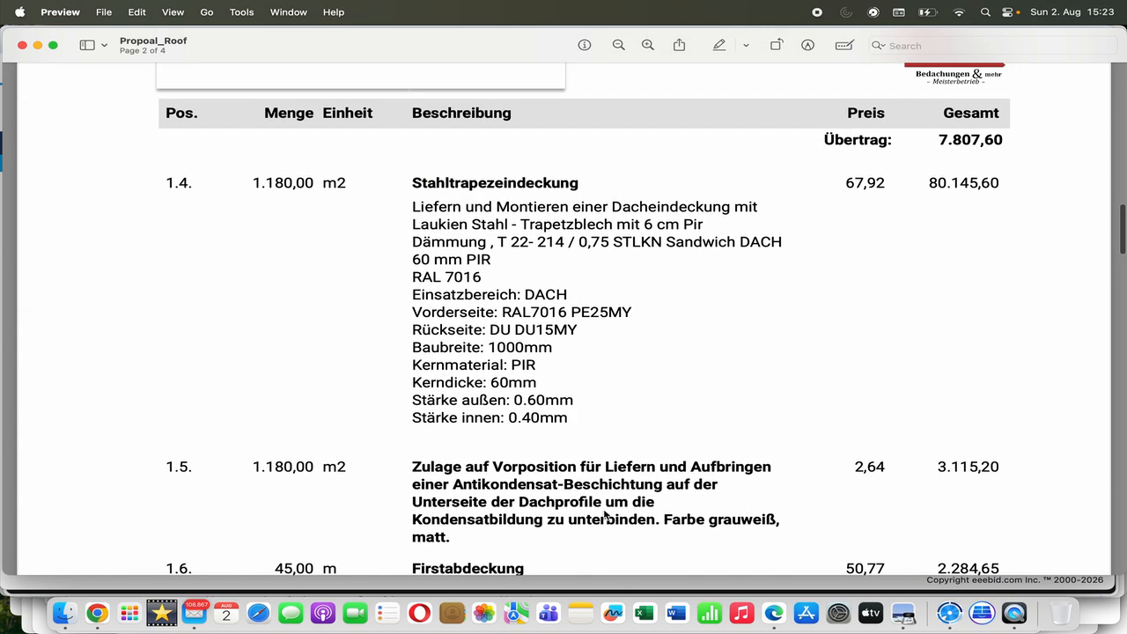
pyautogui.scroll(10, 603, 514)
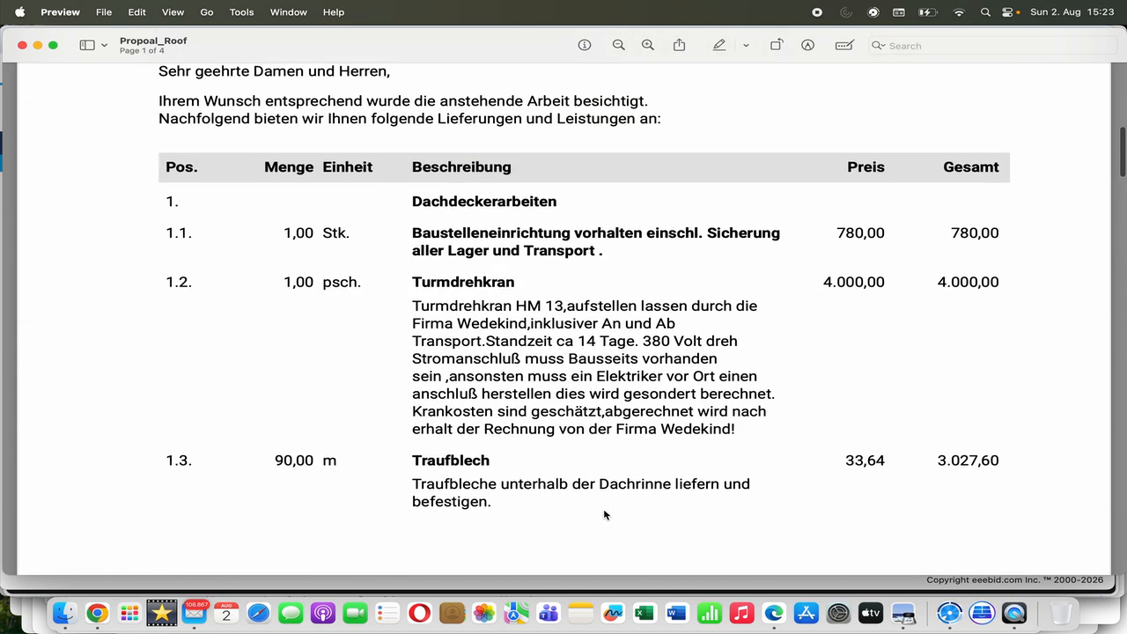
pyautogui.scroll(1, 604, 514)
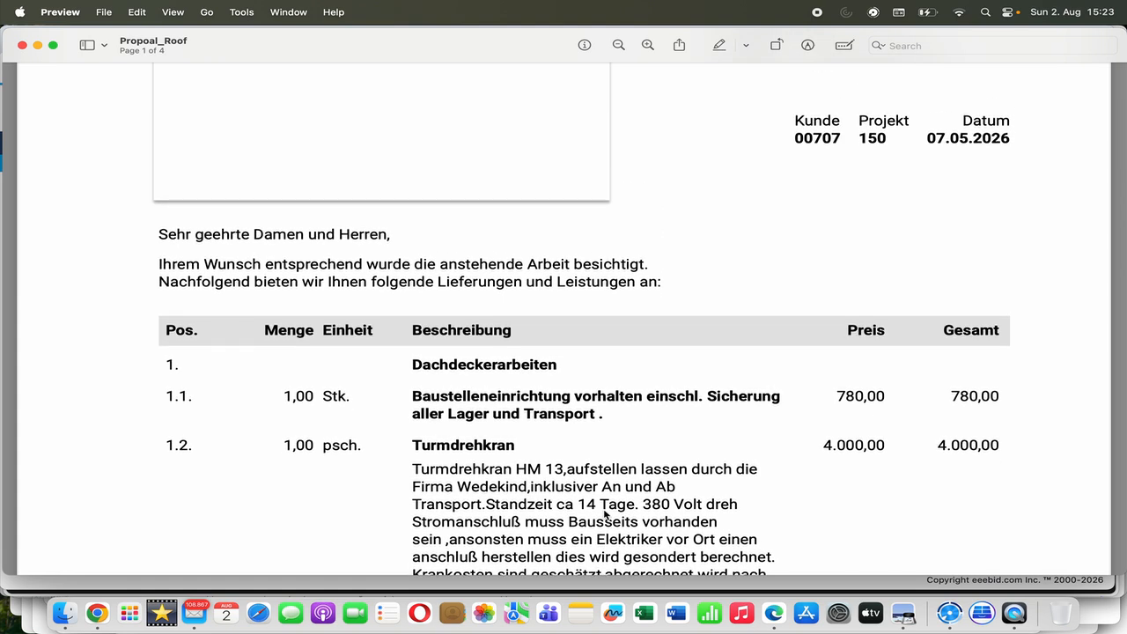
pyautogui.scroll(-4, 604, 514)
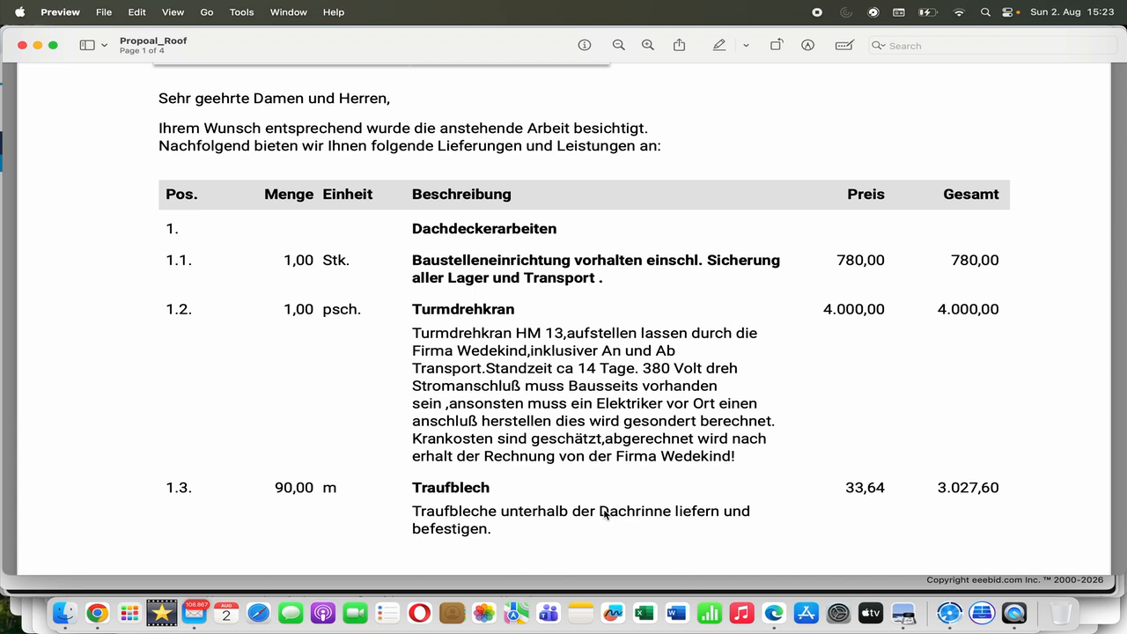
# Switch to ebidtopay in Chrome and start a file import from the Requisition List.
pyautogui.click(97, 614)
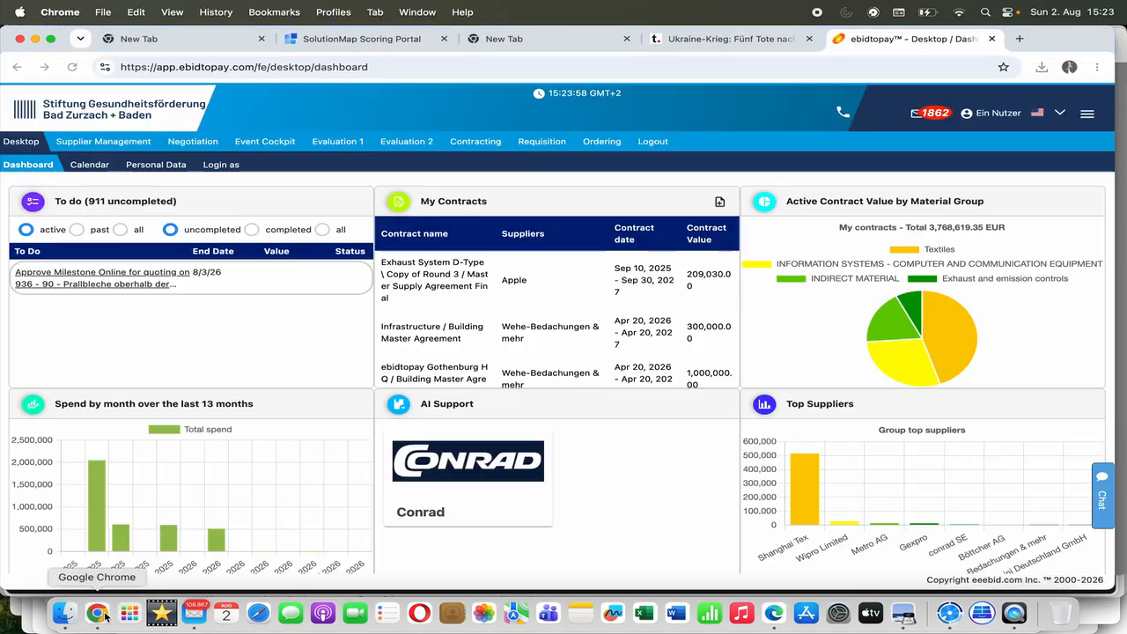
pyautogui.click(551, 139)
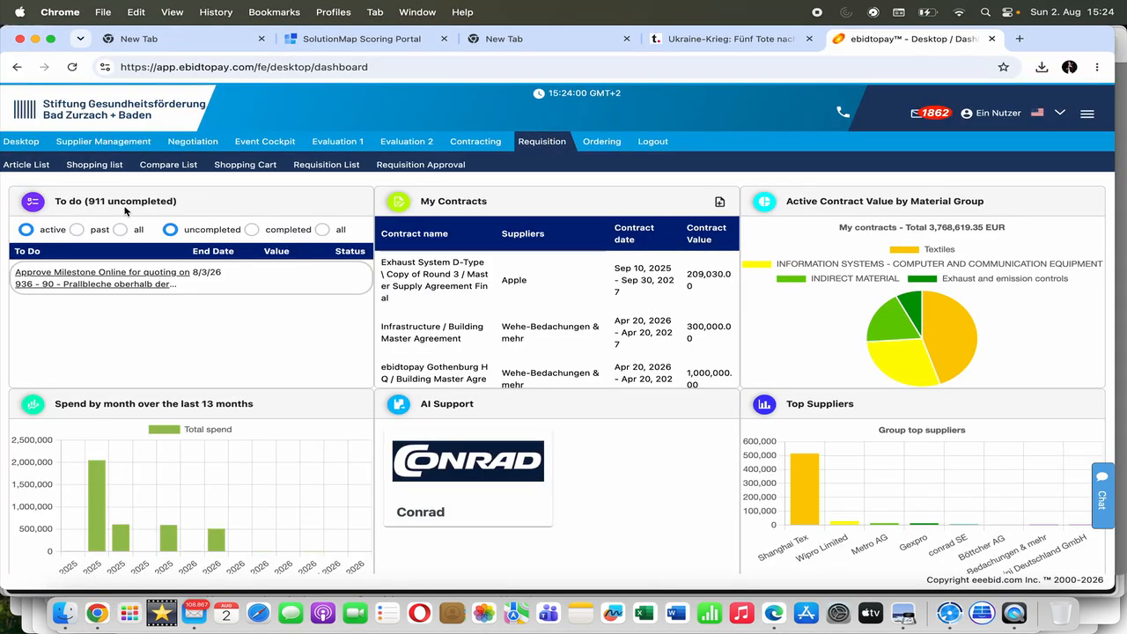
pyautogui.click(321, 168)
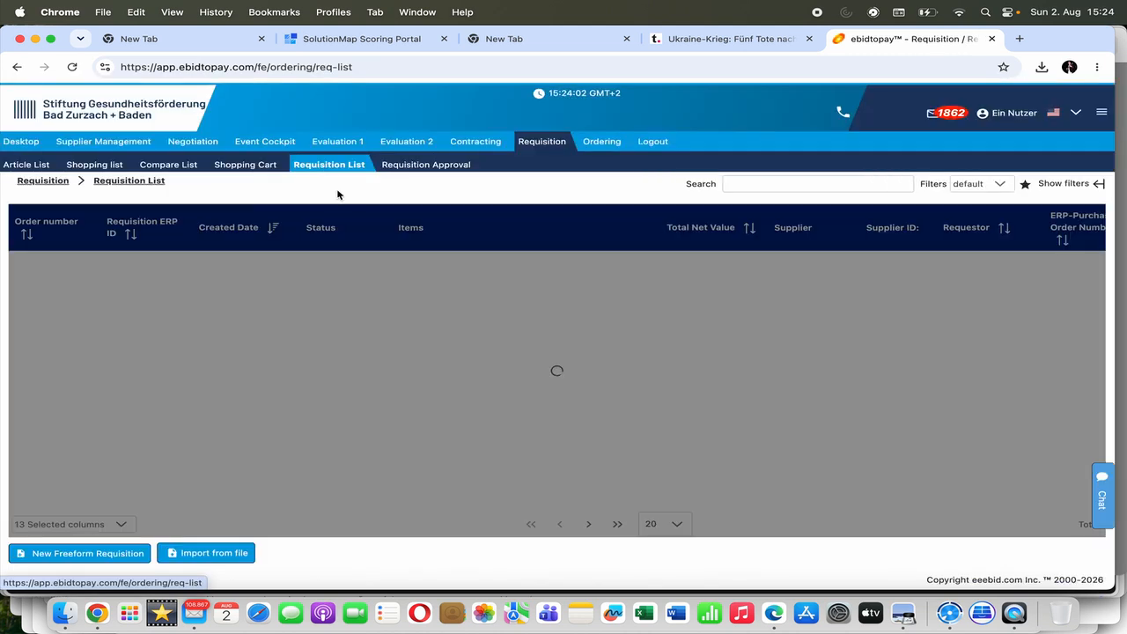
pyautogui.click(216, 552)
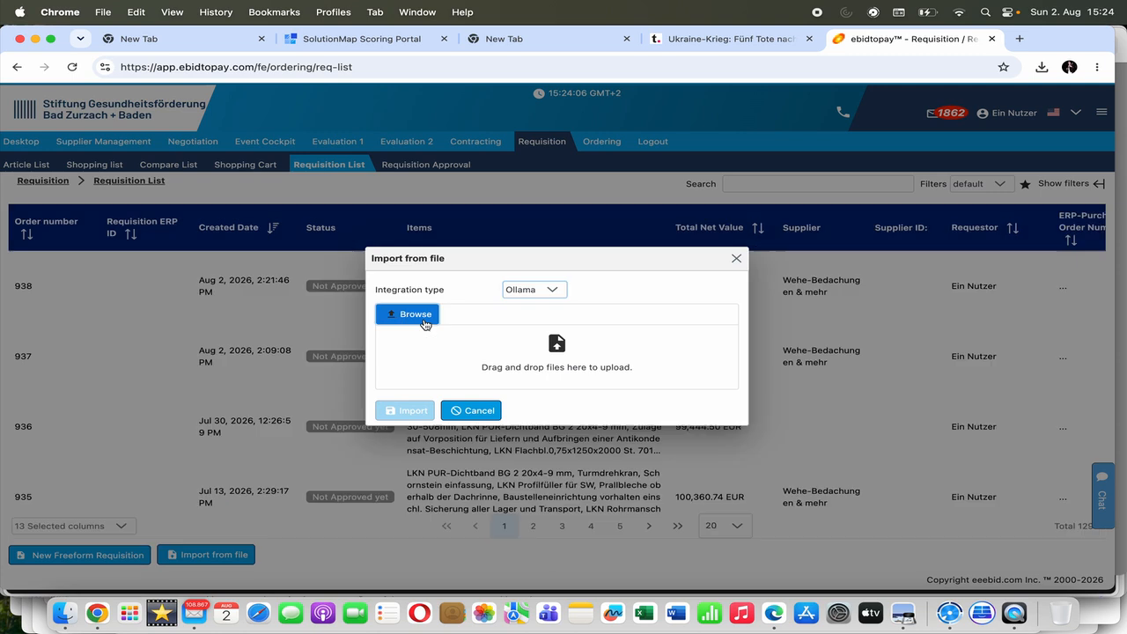
# Find Propoal_Roof.pdf by searching for "roof", attach it and import it as a requisition.
pyautogui.click(424, 323)
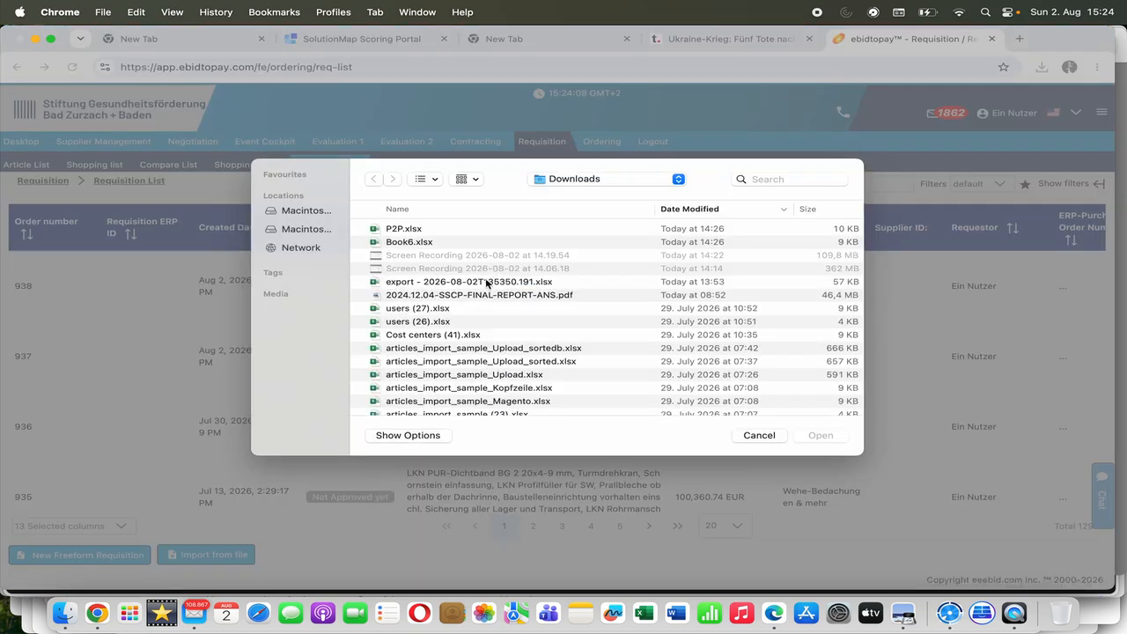
pyautogui.click(751, 178)
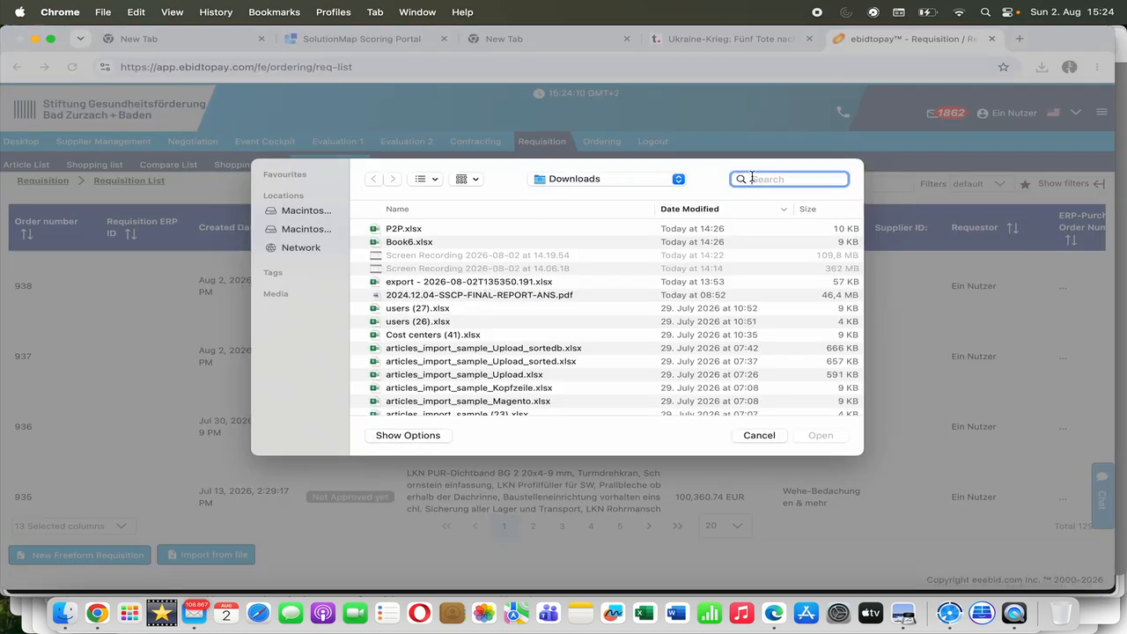
pyautogui.write('r')
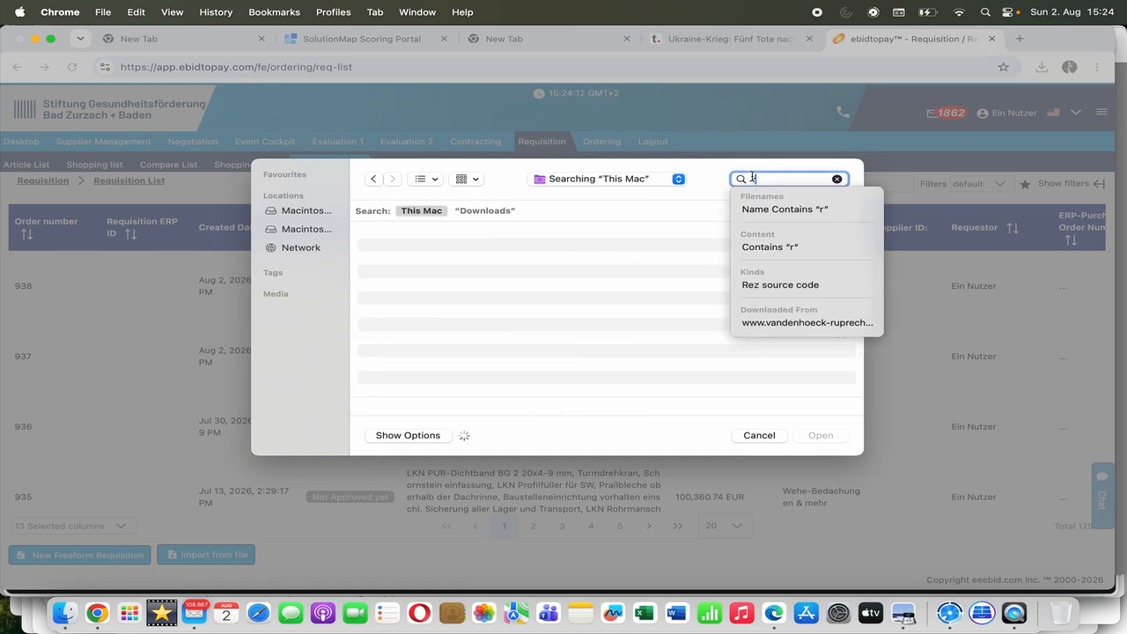
pyautogui.write('oof')
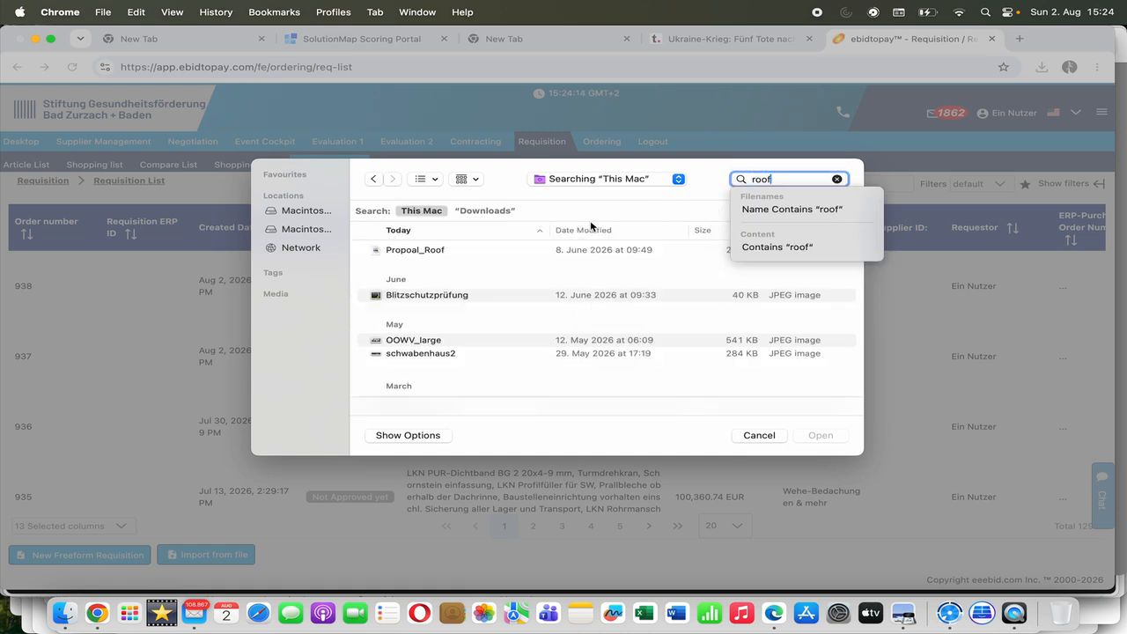
pyautogui.click(491, 251)
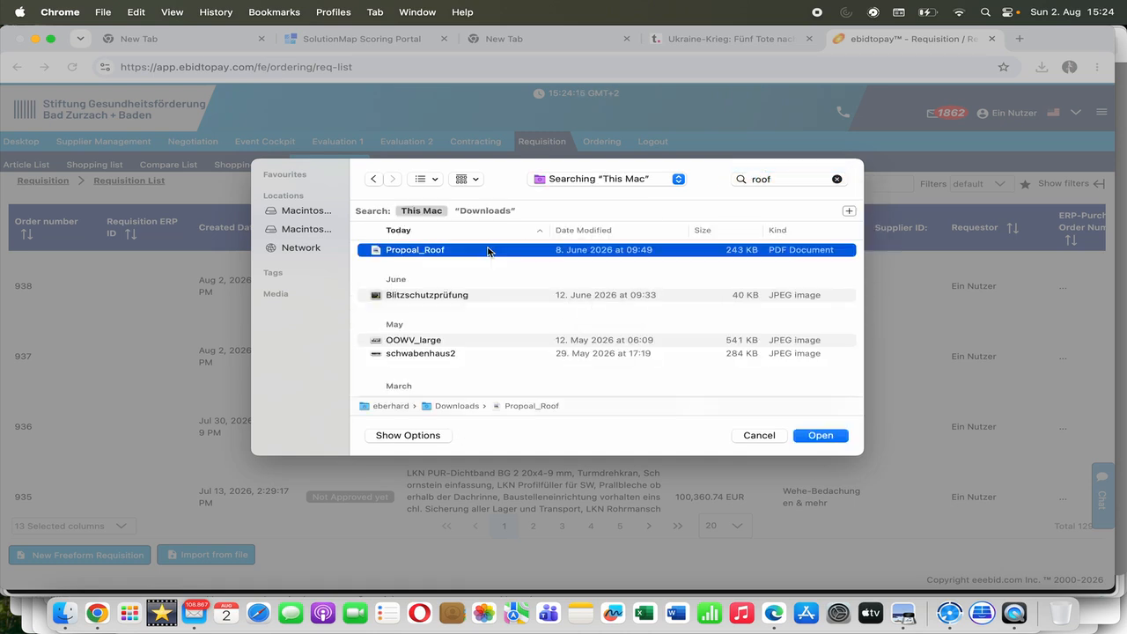
pyautogui.click(819, 435)
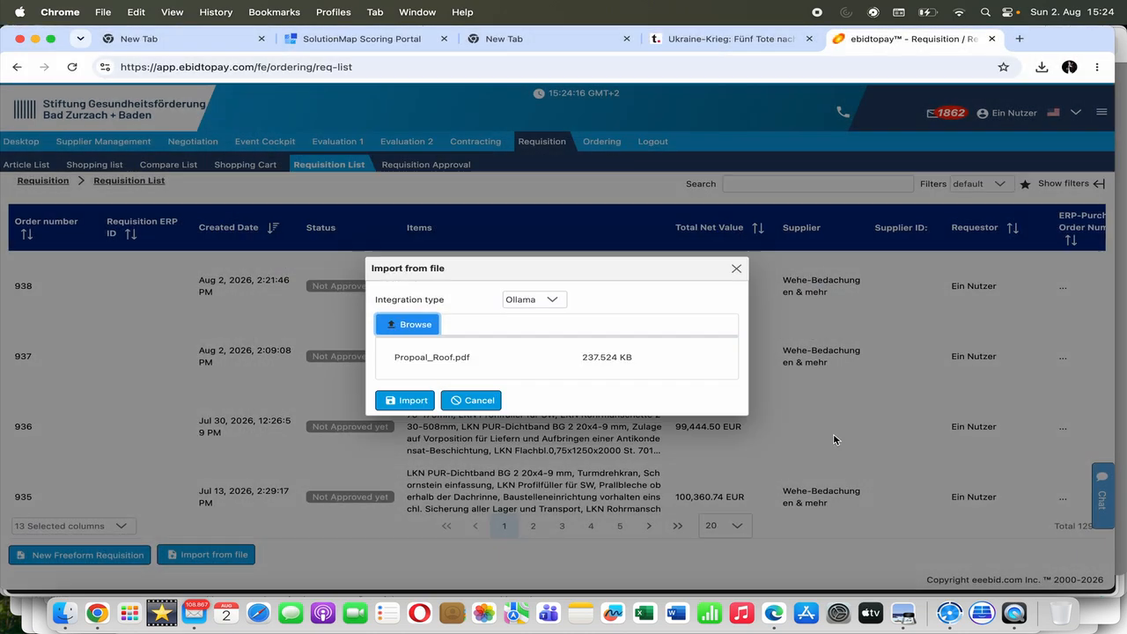
pyautogui.click(403, 401)
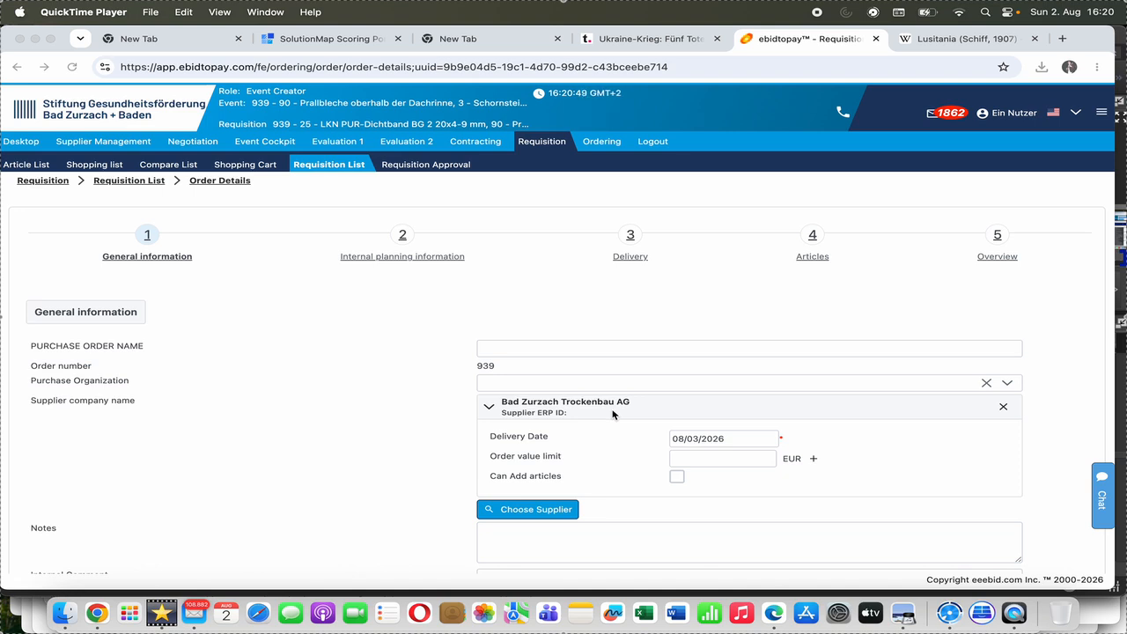
# Review the articles of requisition 939, including their quantities, prices and assigned supplier.
pyautogui.click(810, 247)
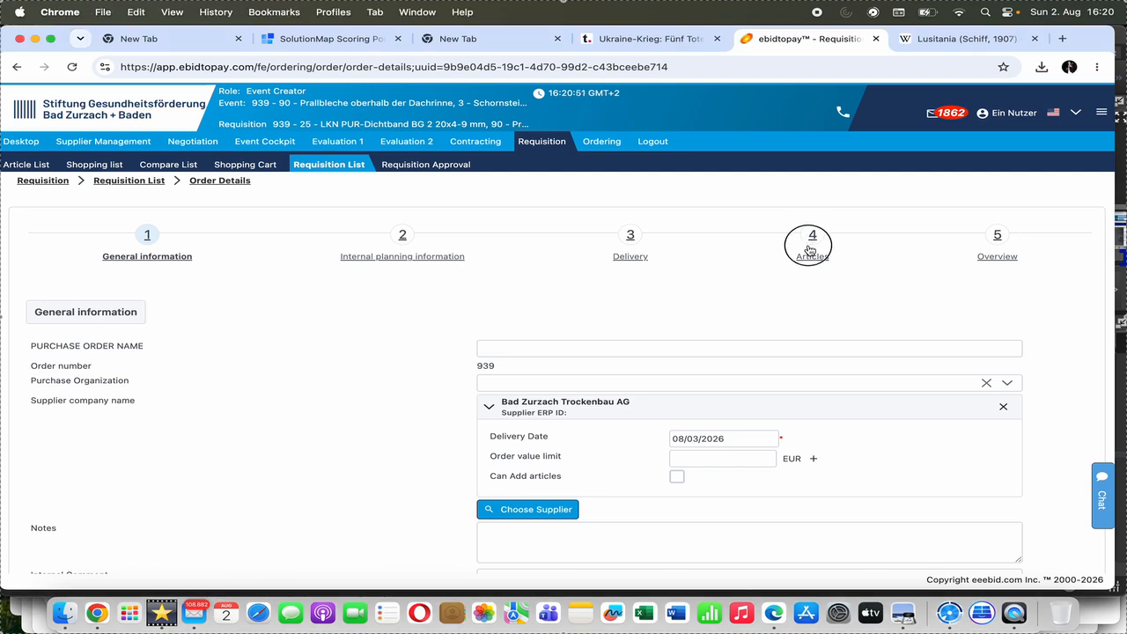
pyautogui.scroll(-5, 777, 308)
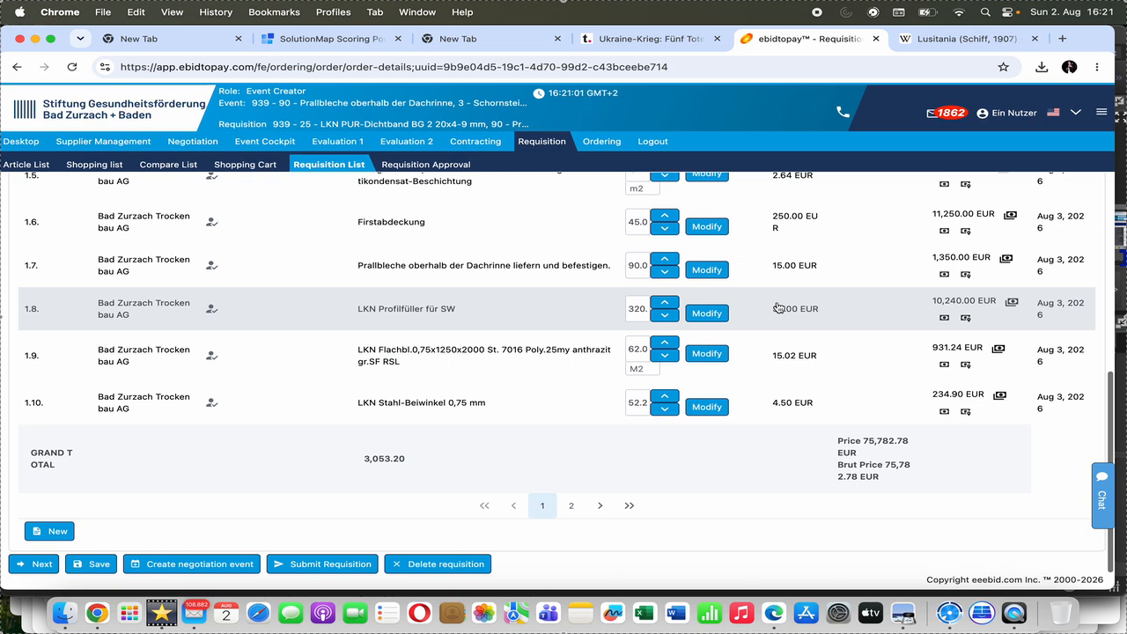
pyautogui.scroll(10, 777, 307)
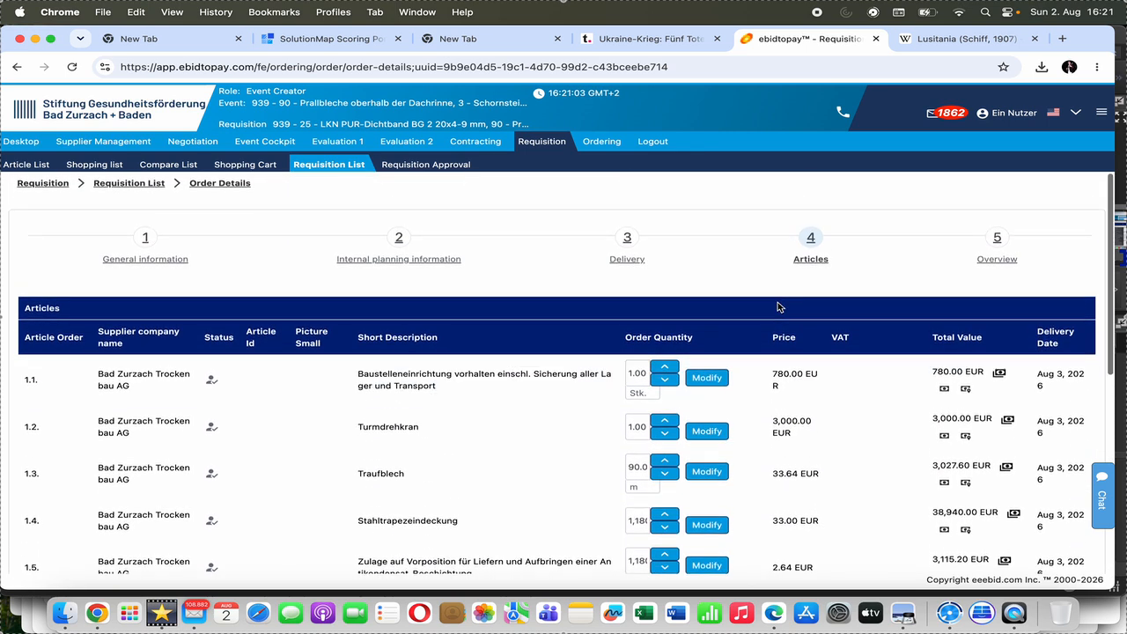
pyautogui.scroll(-10, 778, 307)
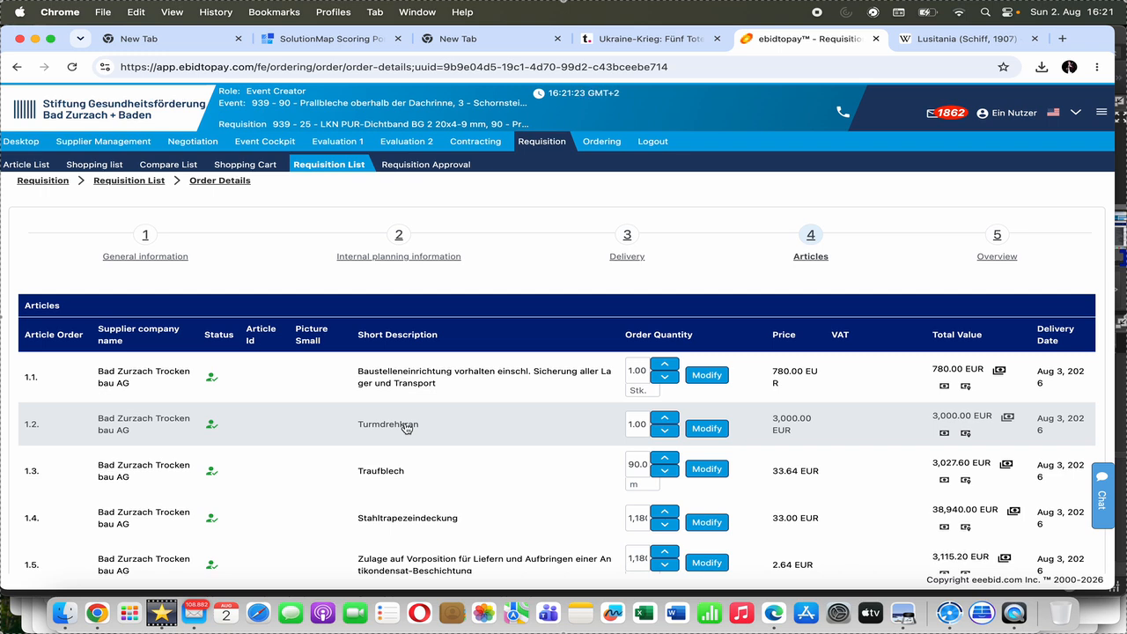
# Examine the negotiation event's position list and its respondents.
pyautogui.click(282, 143)
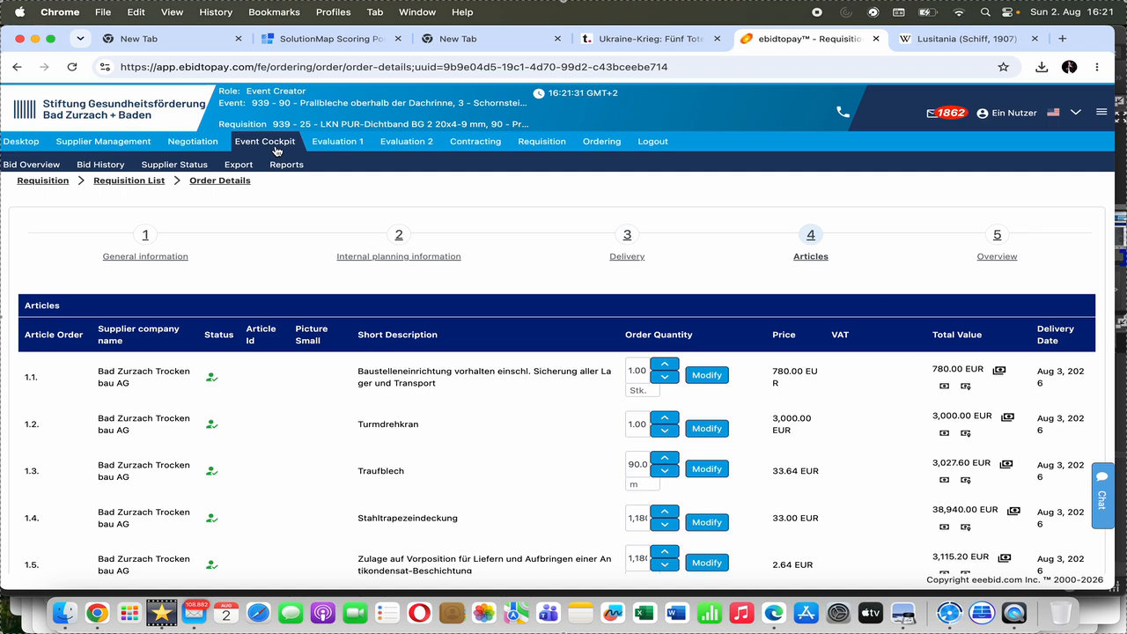
pyautogui.click(194, 140)
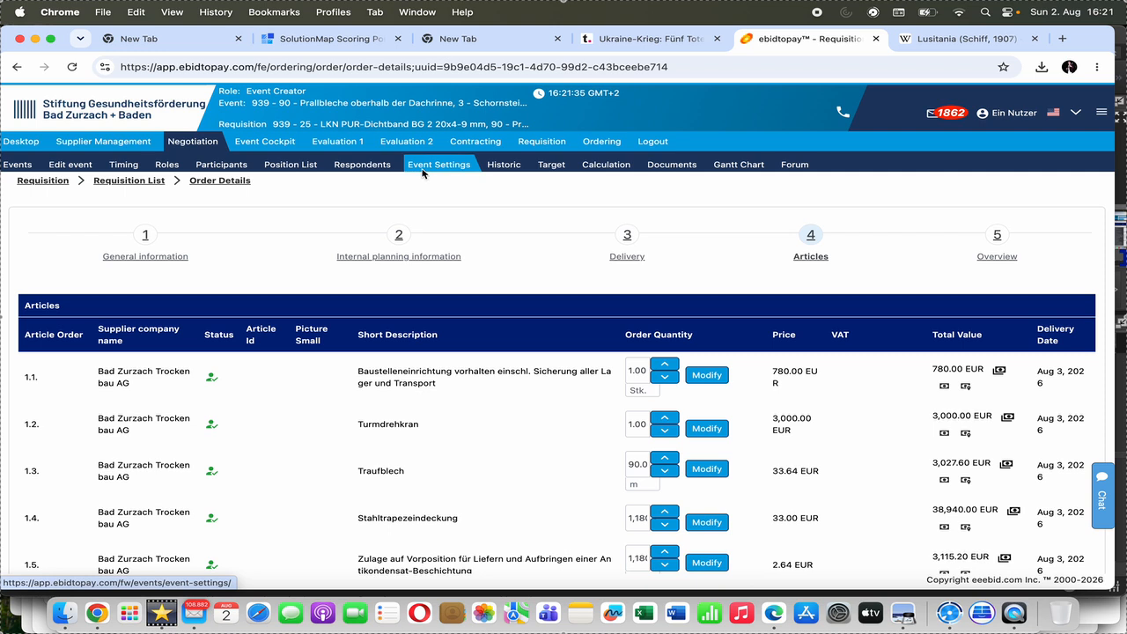
pyautogui.click(314, 169)
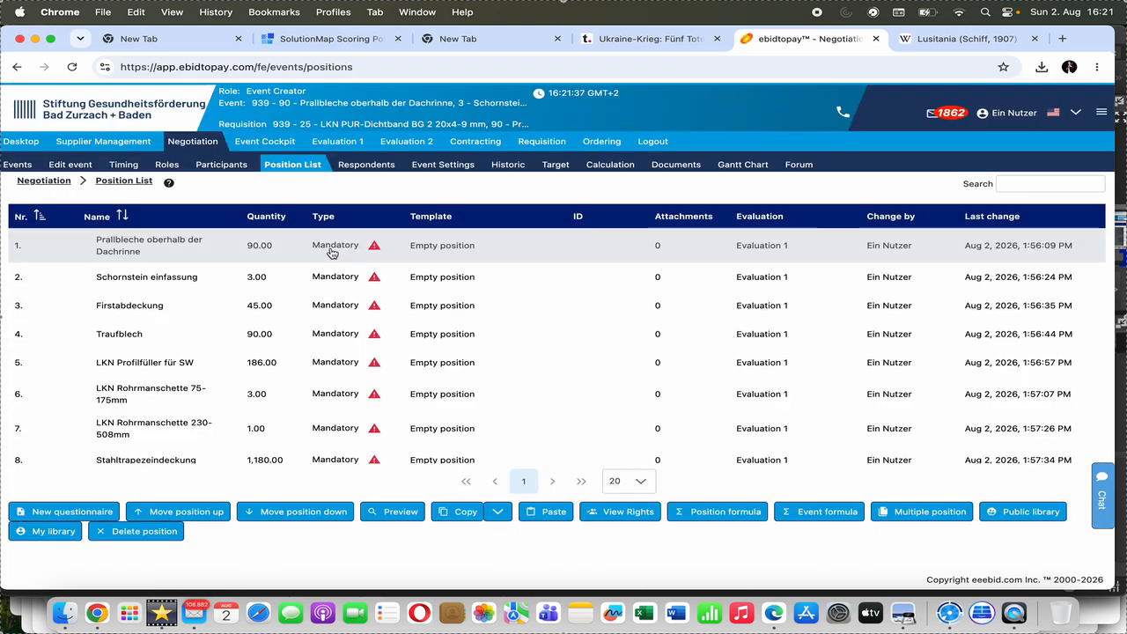
pyautogui.scroll(-5, 342, 347)
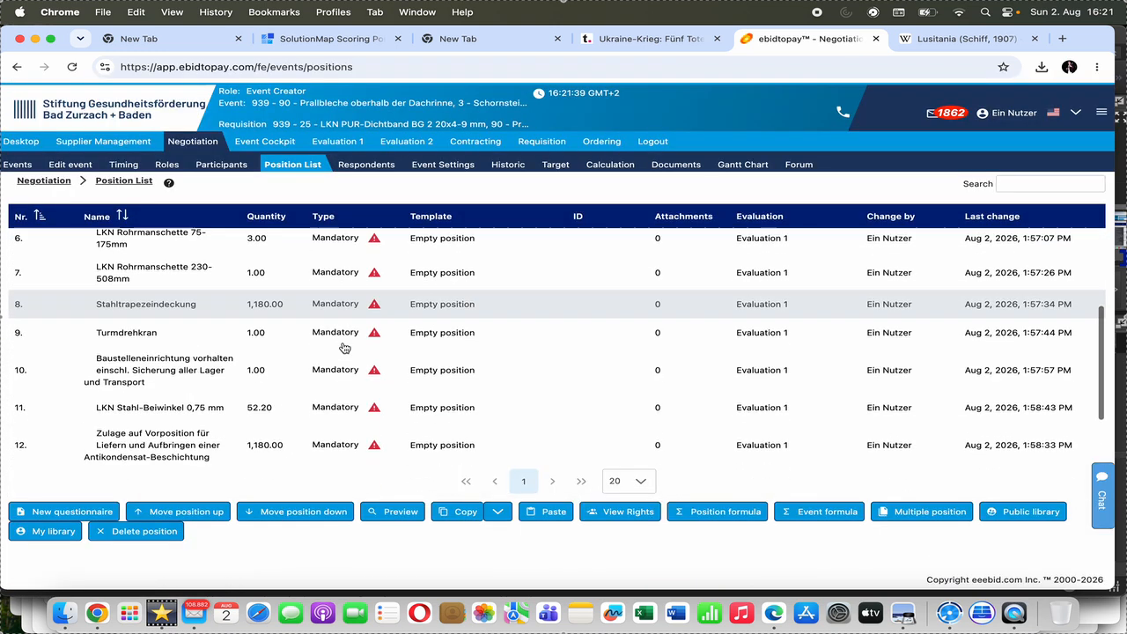
pyautogui.click(383, 174)
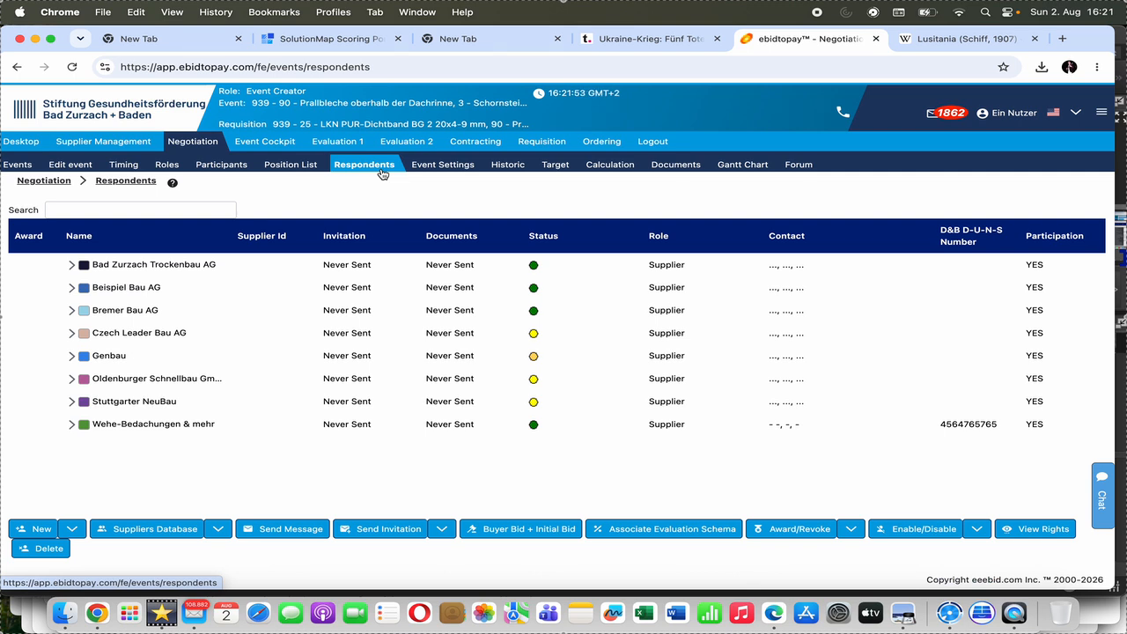
# Examine the Evaluation 1 overview, comparing the suppliers' scores and weights from Quality through Insurance Coverage.
pyautogui.click(347, 142)
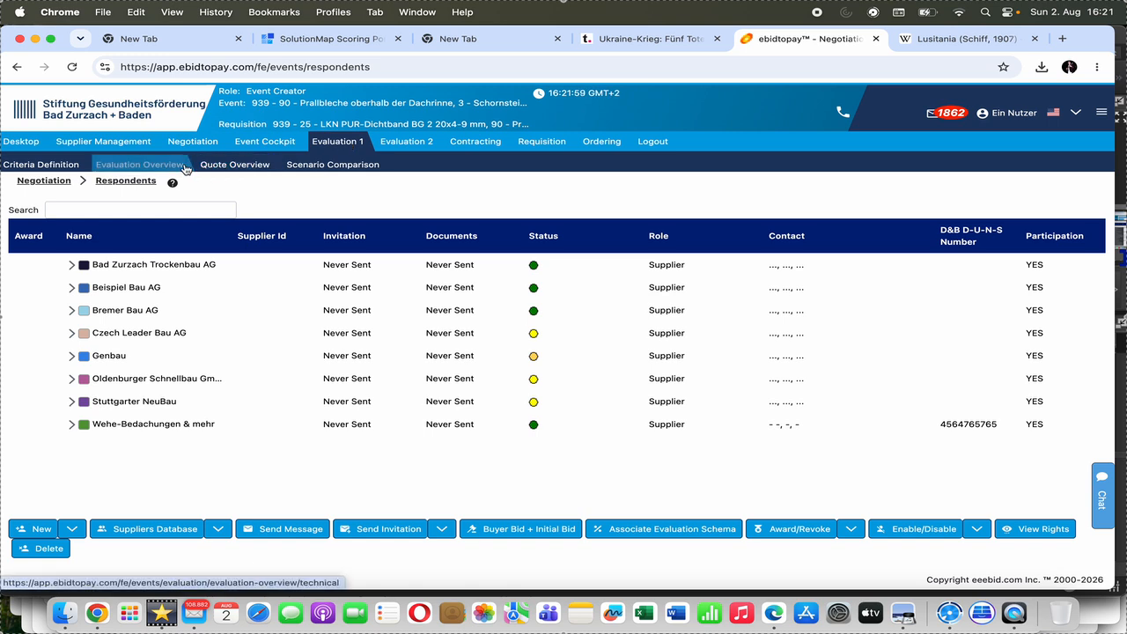
pyautogui.click(113, 170)
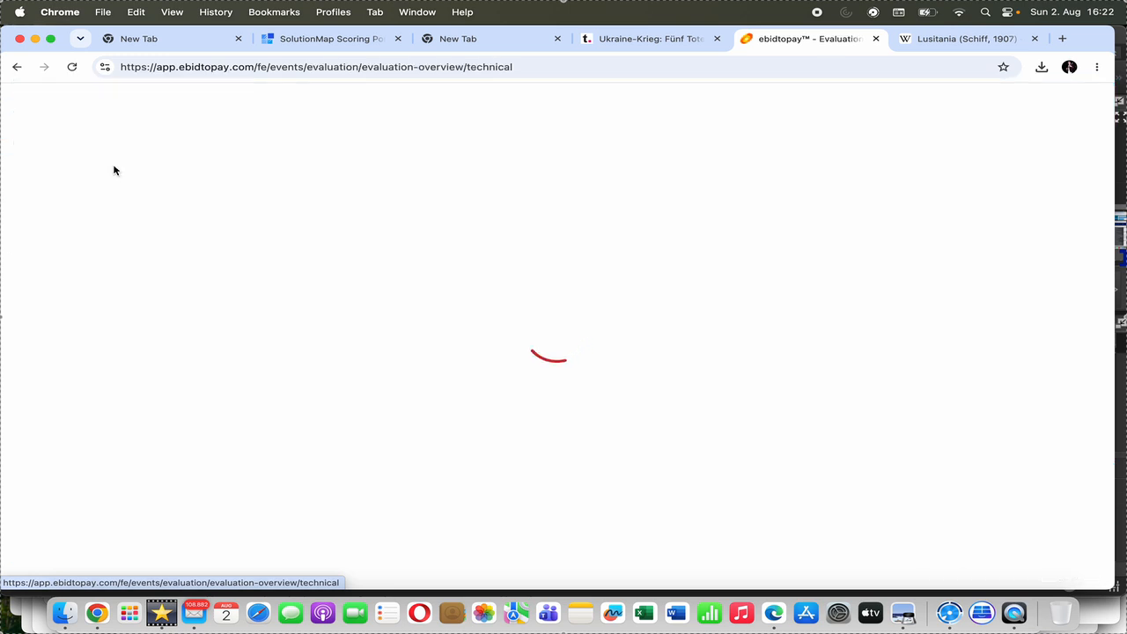
pyautogui.scroll(-1, 181, 326)
pyautogui.scroll(-2, 180, 326)
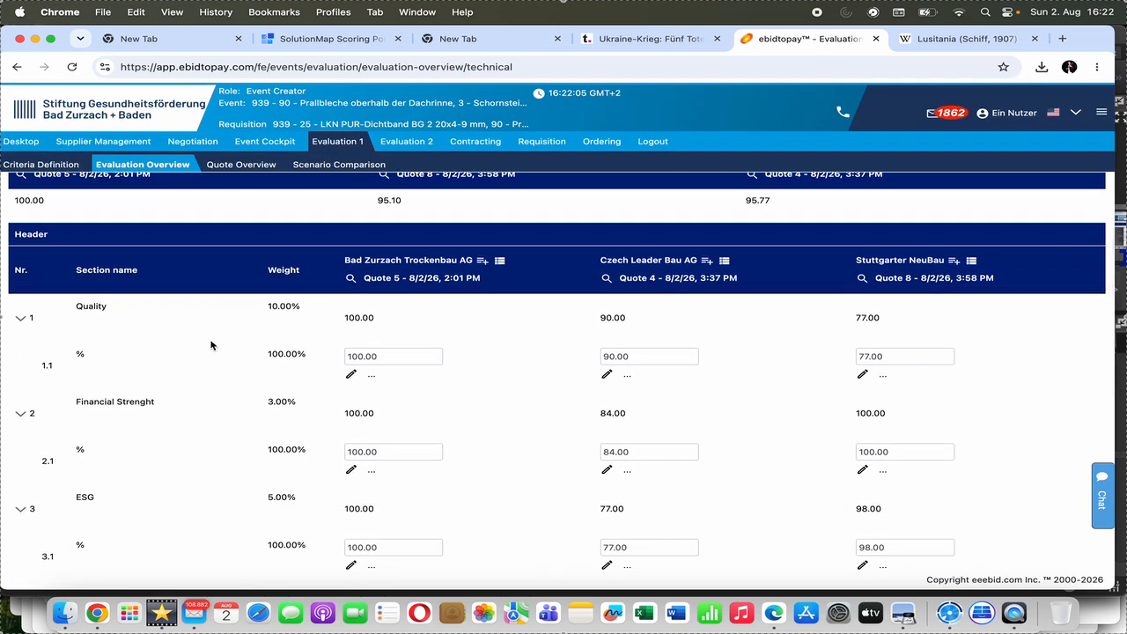
pyautogui.scroll(-1, 211, 345)
pyautogui.scroll(-4, 211, 345)
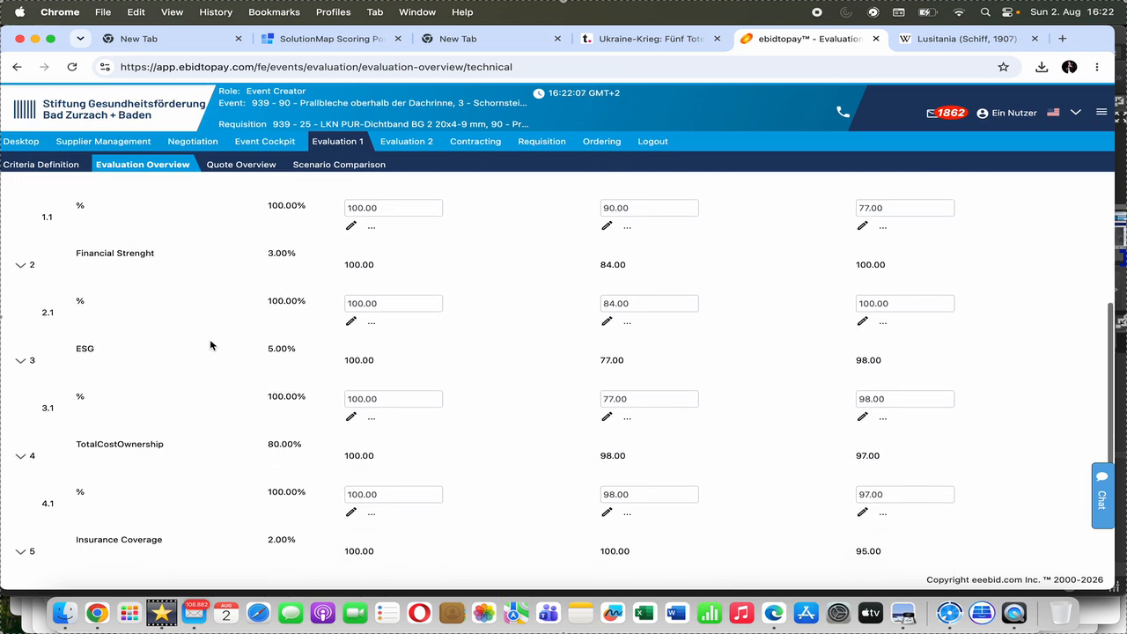
pyautogui.scroll(-1, 212, 345)
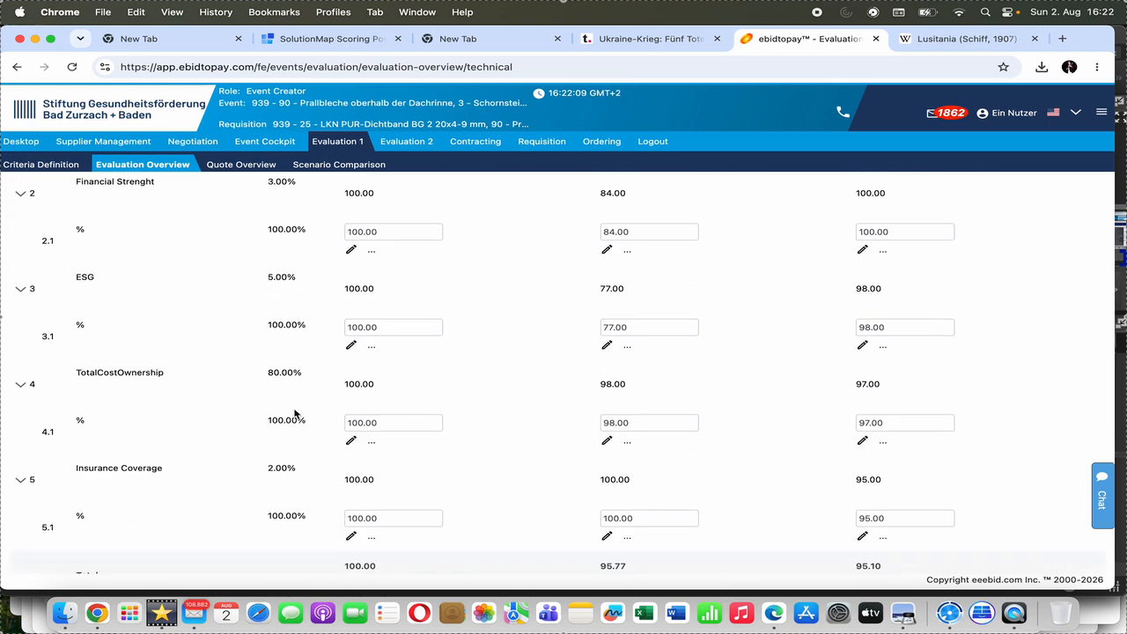
pyautogui.scroll(-2, 275, 388)
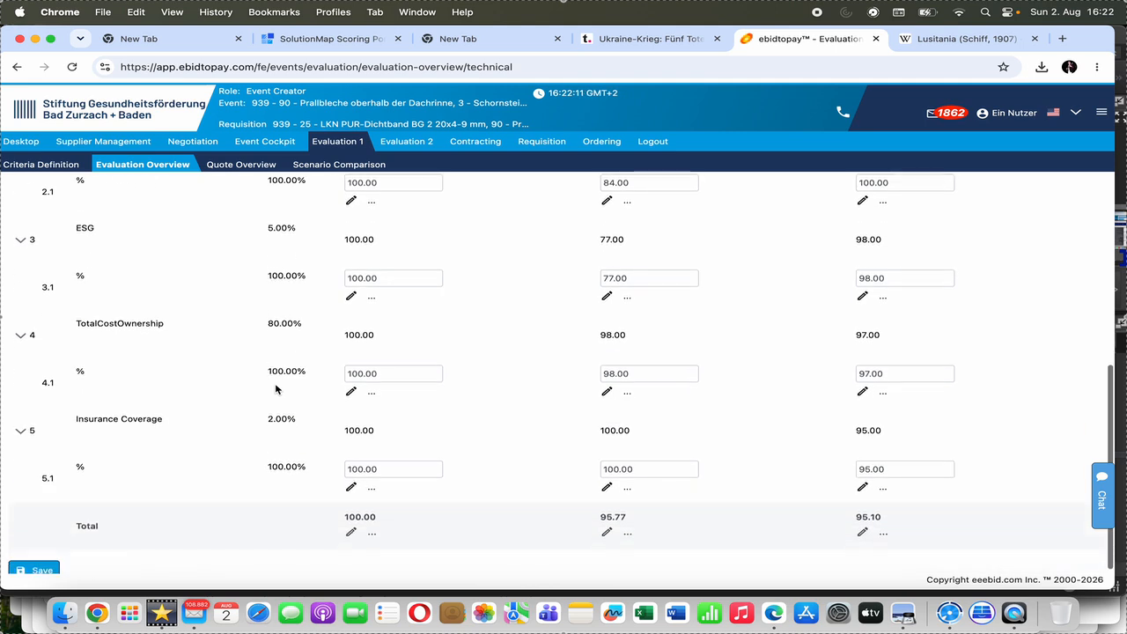
# Compare the suppliers' total scores with the Summary Evaluation, and open the Quote Overview to view their offers per position.
pyautogui.scroll(-1, 225, 404)
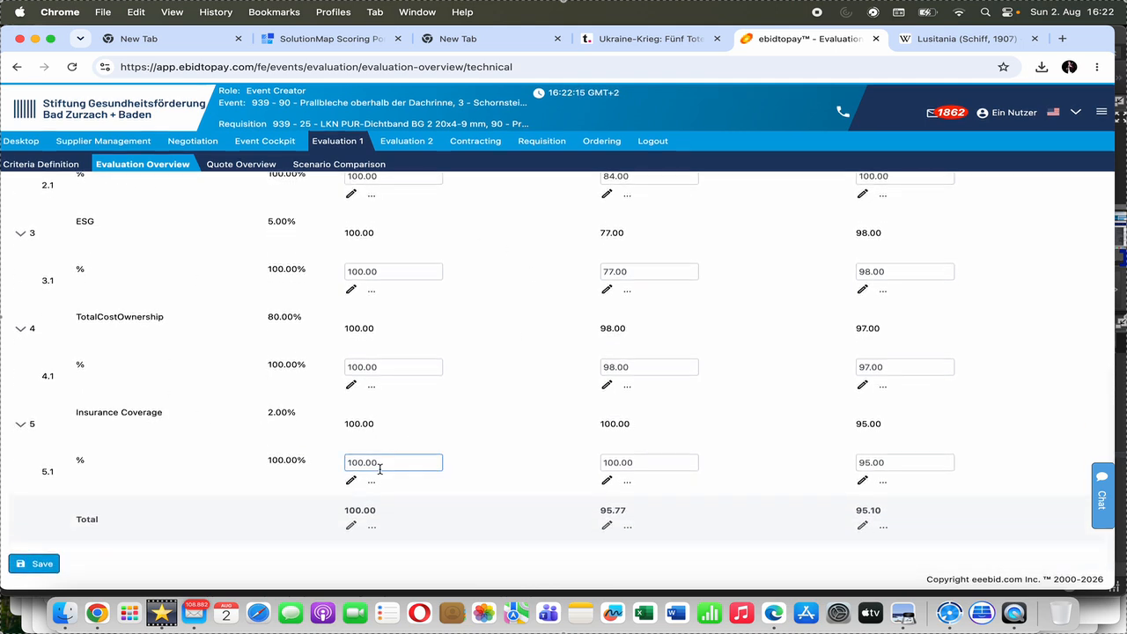
pyautogui.scroll(1, 324, 381)
pyautogui.scroll(10, 324, 381)
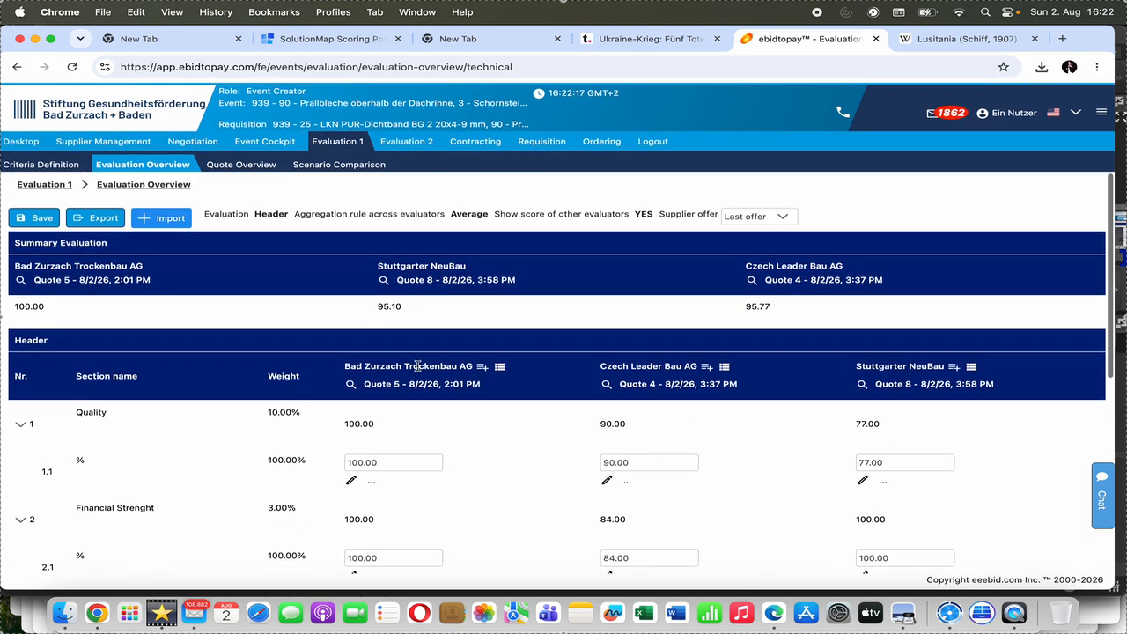
pyautogui.scroll(-10, 454, 377)
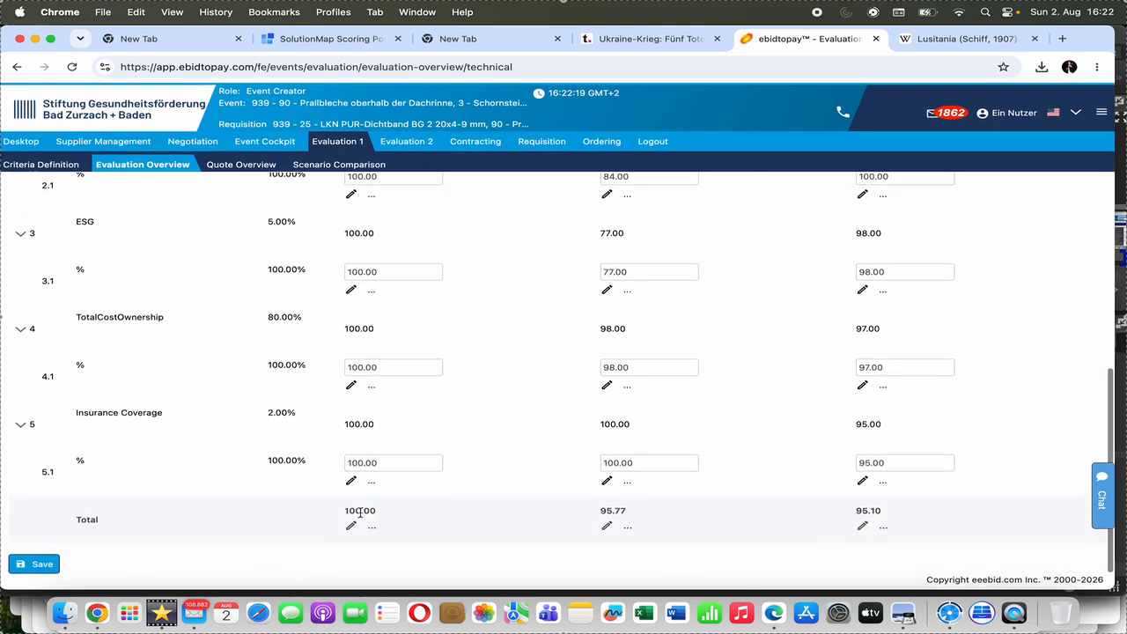
pyautogui.scroll(2, 443, 483)
pyautogui.scroll(-2, 443, 482)
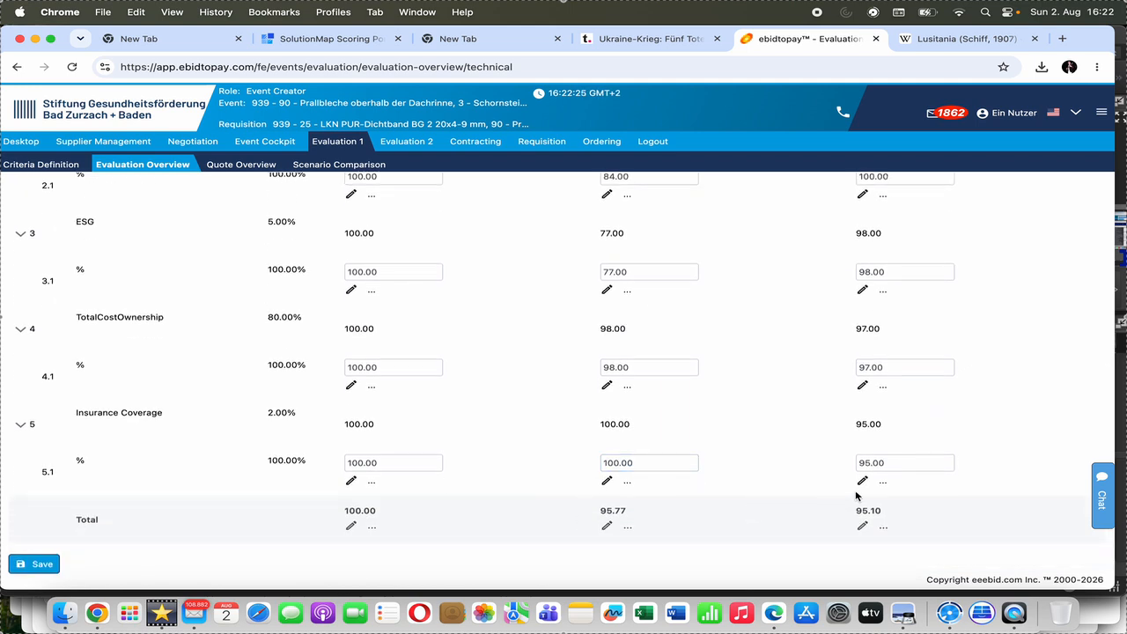
pyautogui.scroll(1, 824, 471)
pyautogui.scroll(10, 825, 471)
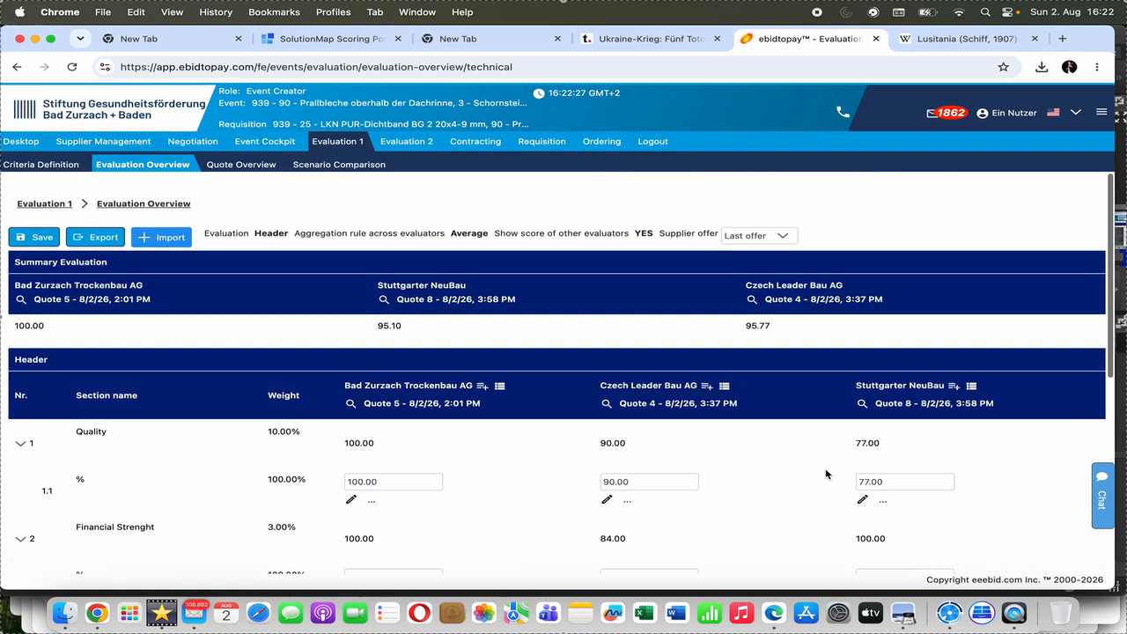
pyautogui.click(262, 166)
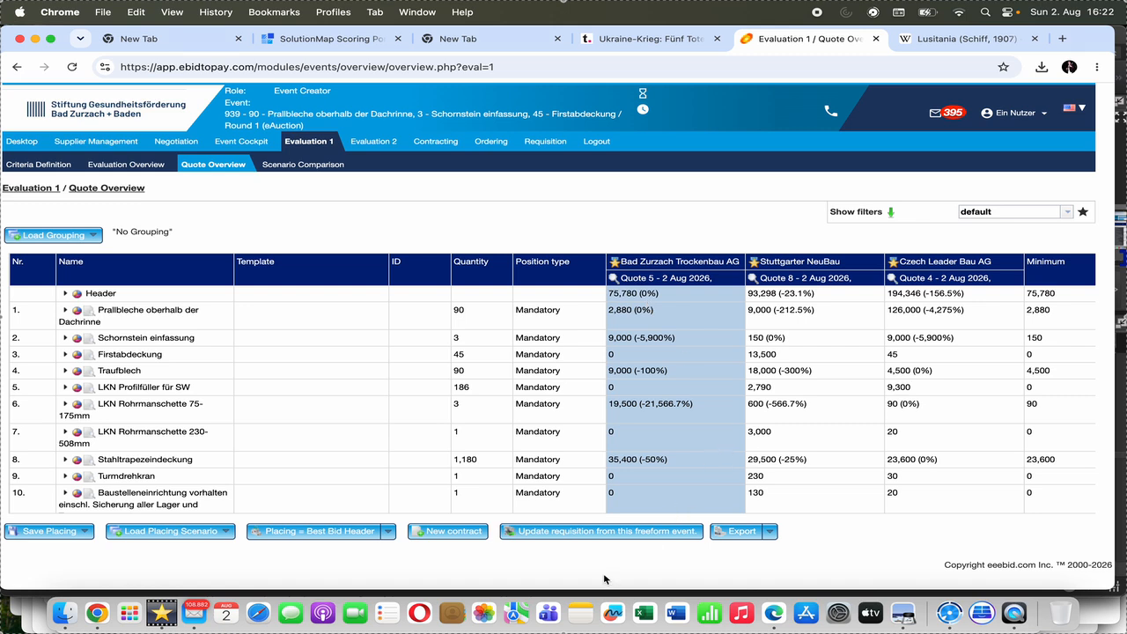
# Switch to Preview and examine the quantities, descriptions and prices of positions 1.1 to 1.13 in the Propoal_Roof PDF.
pyautogui.click(903, 613)
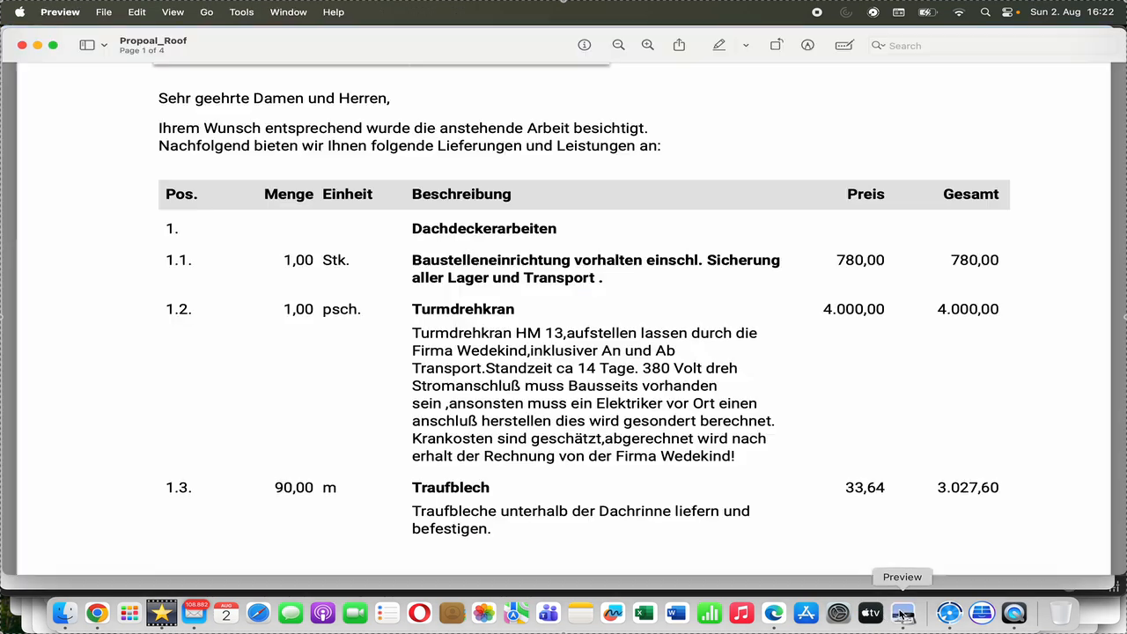
pyautogui.scroll(6, 744, 422)
pyautogui.scroll(-7, 743, 422)
pyautogui.scroll(-5, 744, 422)
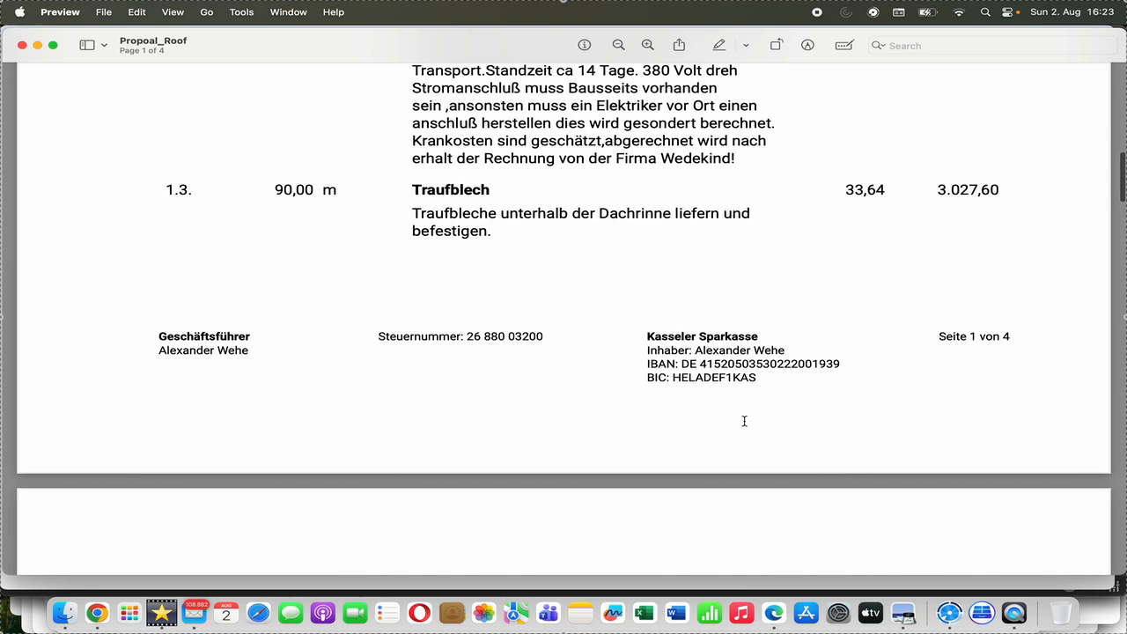
pyautogui.scroll(-10, 744, 420)
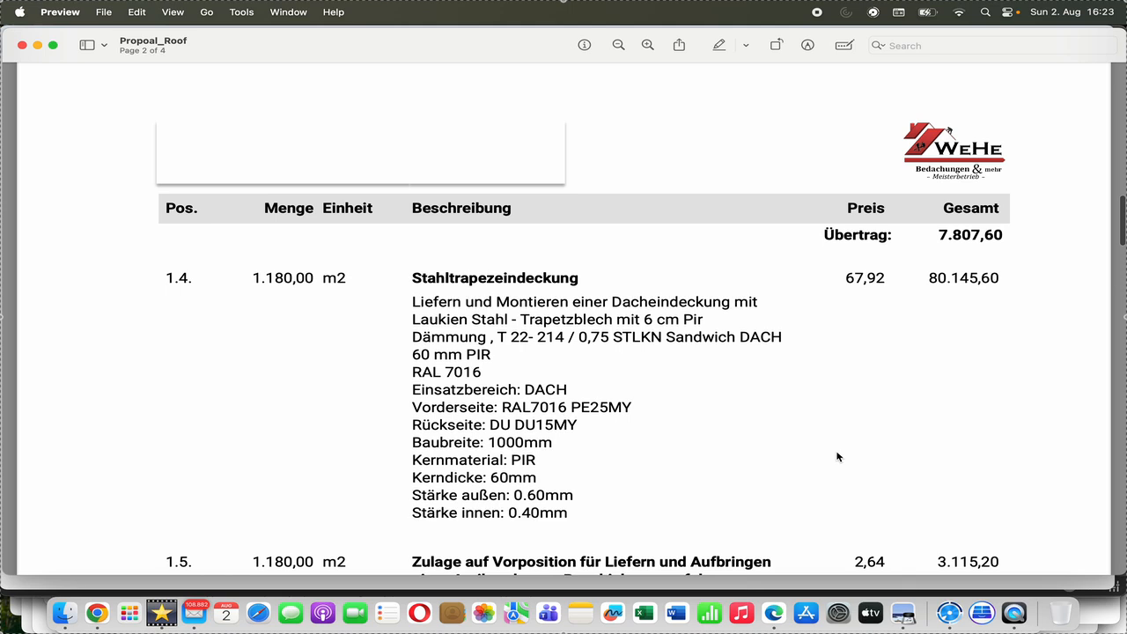
pyautogui.scroll(-5, 838, 456)
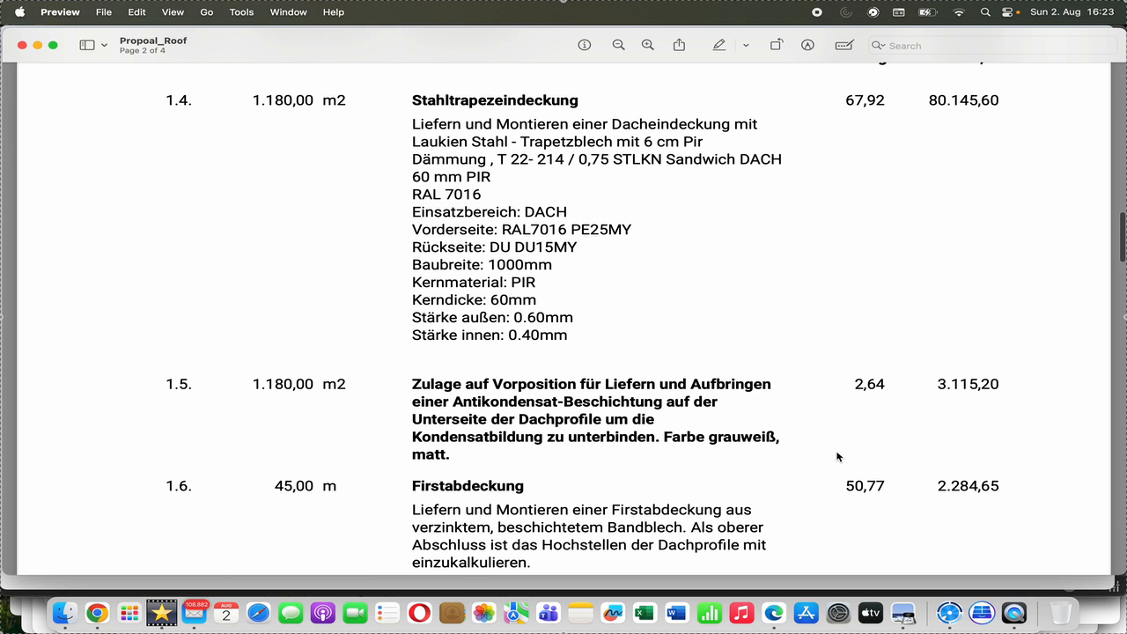
pyautogui.scroll(-10, 837, 456)
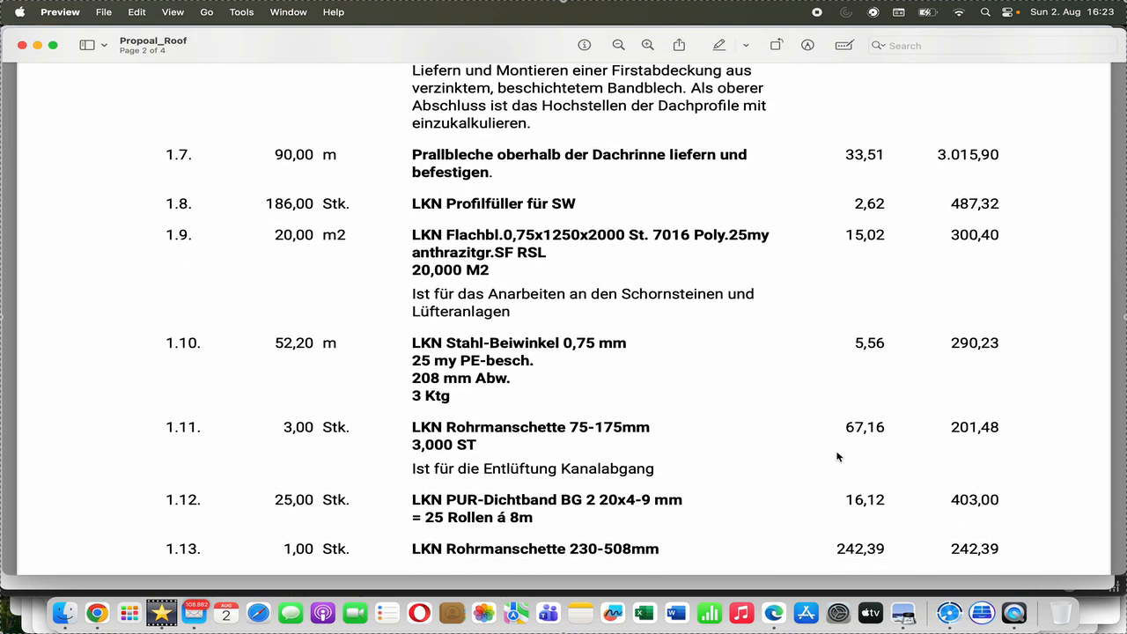